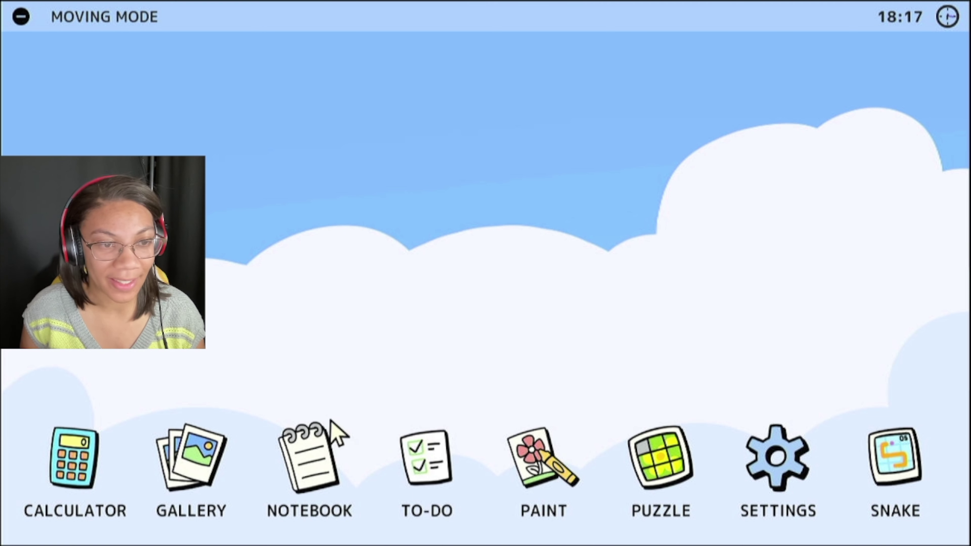
Add 10 and 2 in the calculator, get the result, and close the calculator.
click(73, 468)
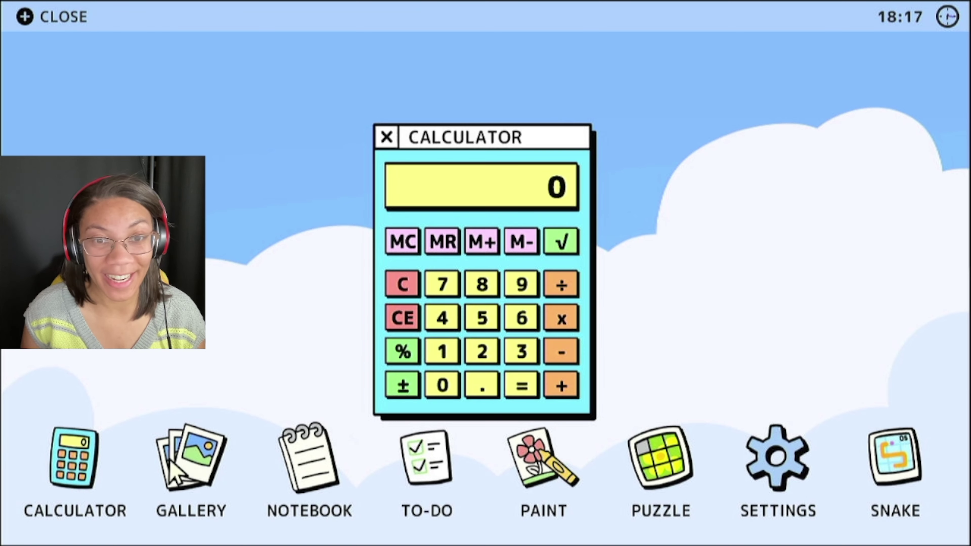
click(441, 354)
click(441, 382)
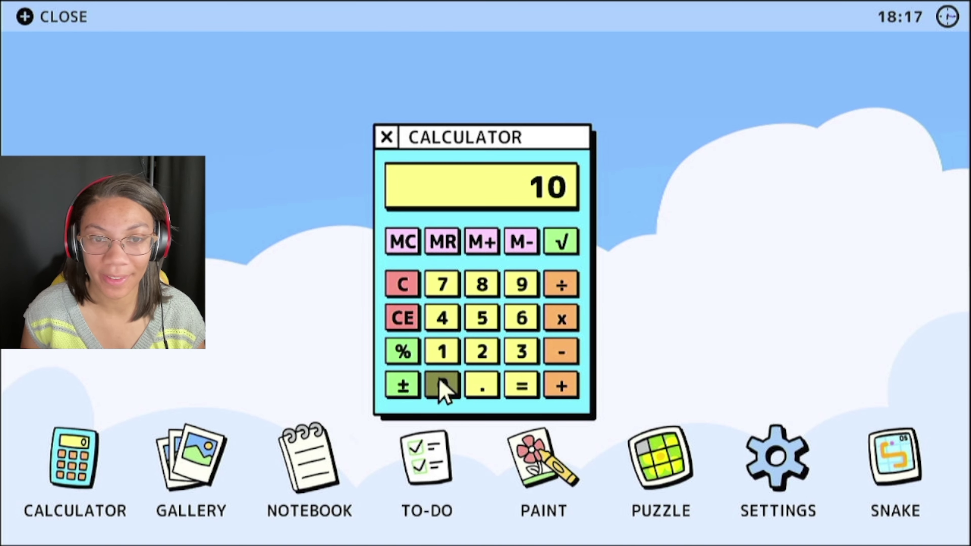
click(560, 384)
click(497, 353)
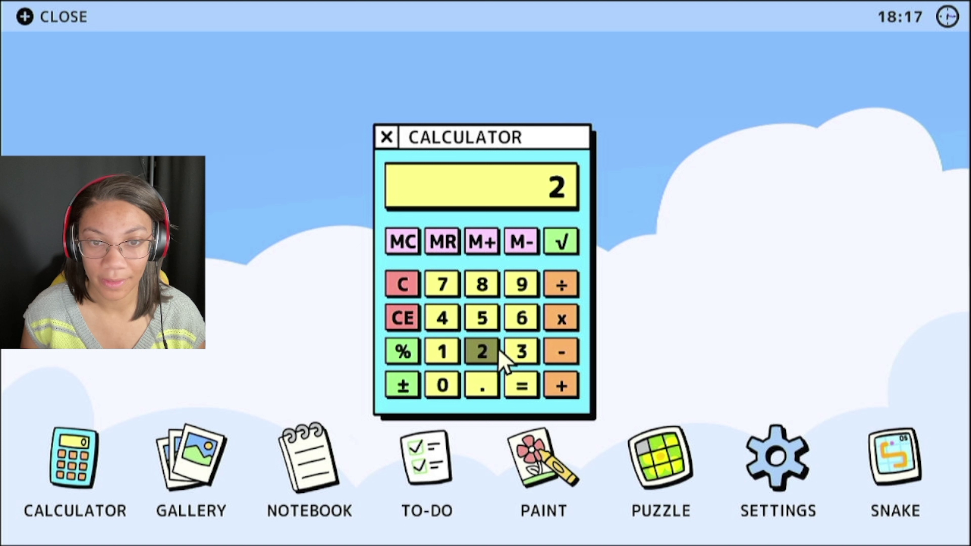
click(523, 385)
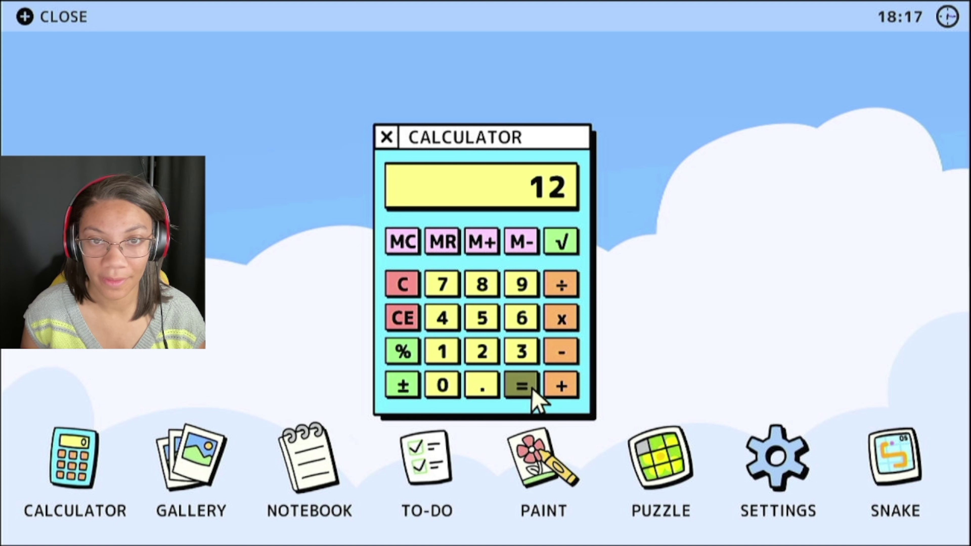
click(388, 140)
Open the gallery and set the purple image of the character holding a red disk as the wallpaper.
click(184, 469)
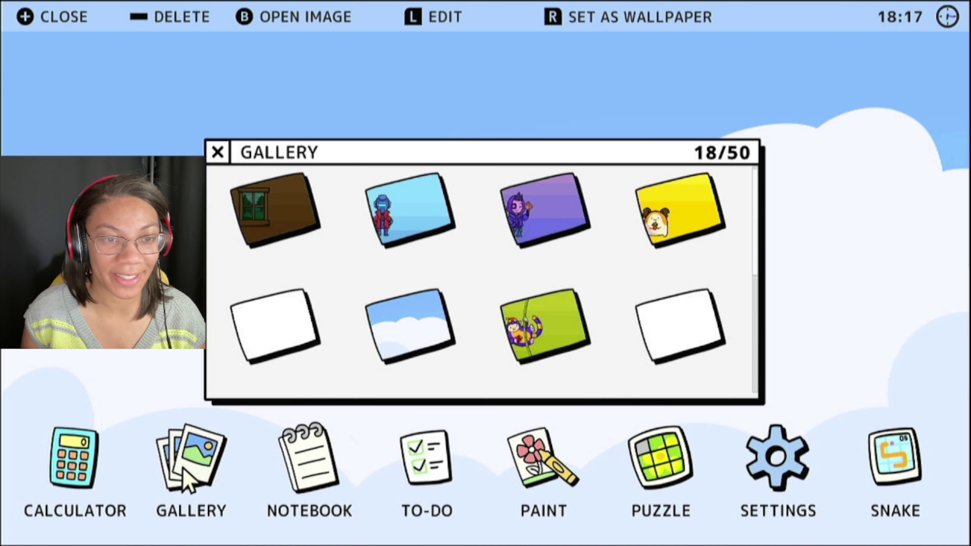
click(301, 203)
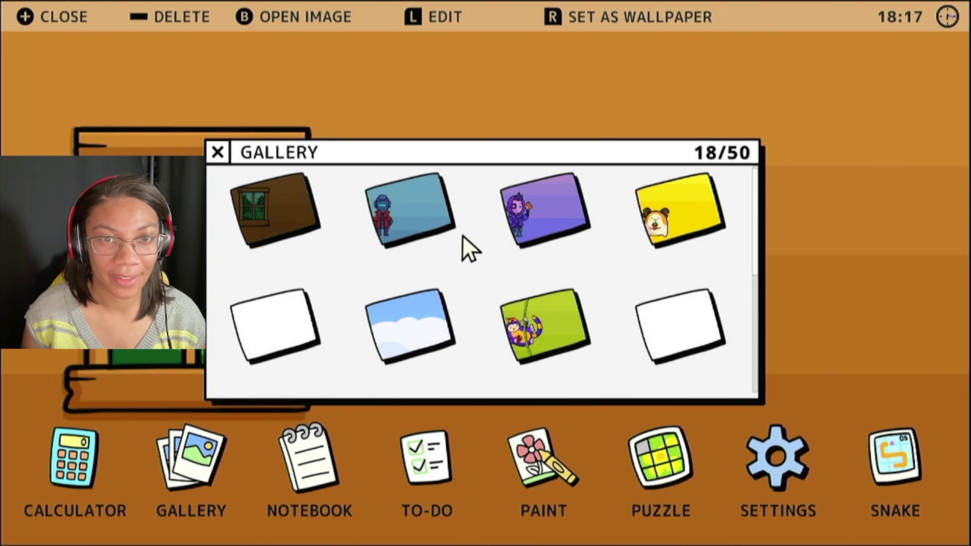
click(520, 217)
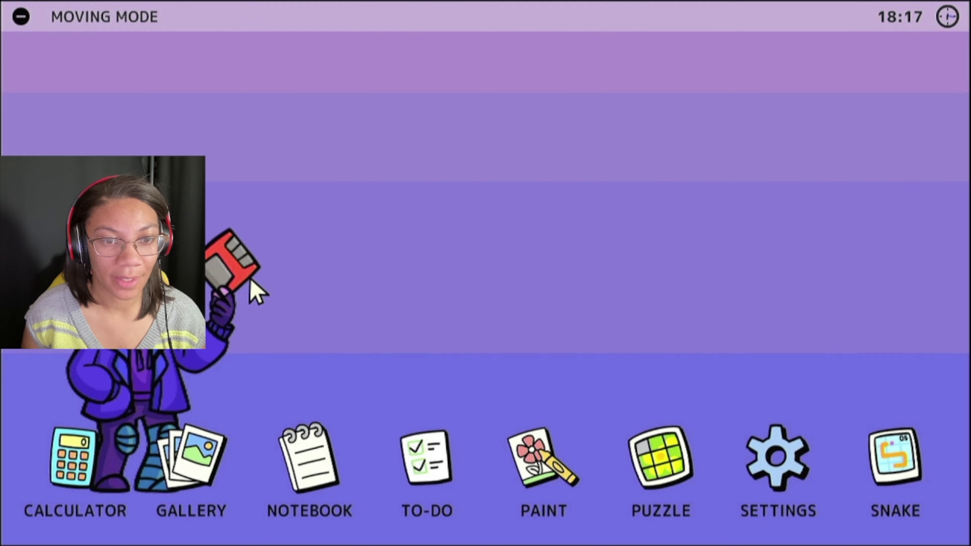
Open the notebook and add a new note titled "Daily".
click(316, 453)
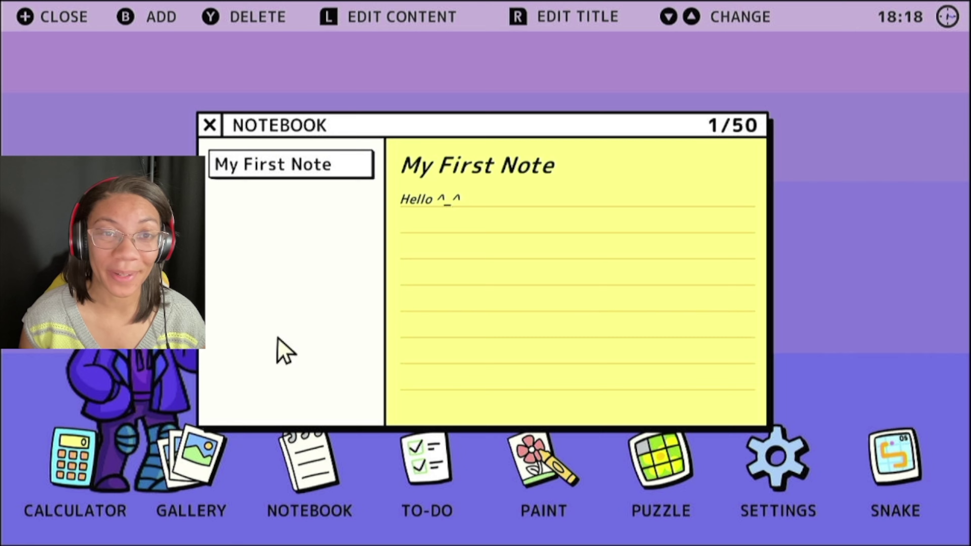
key(b)
key(r)
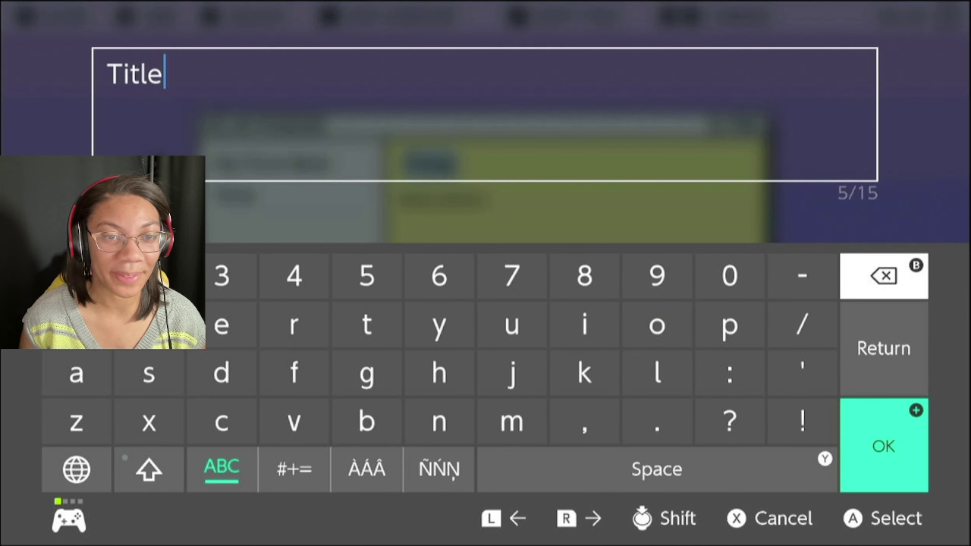
key(Right)
key(Down)
key(Down)
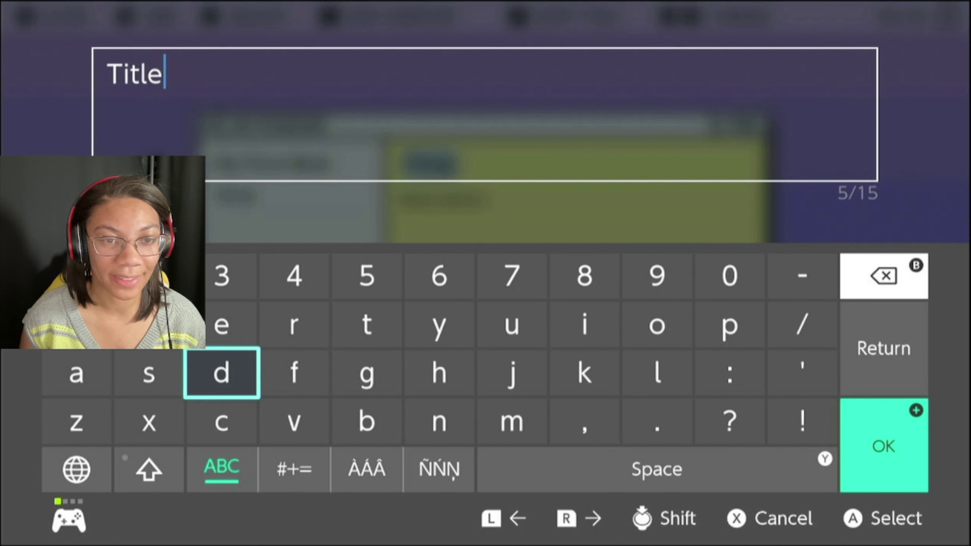
key(plus)
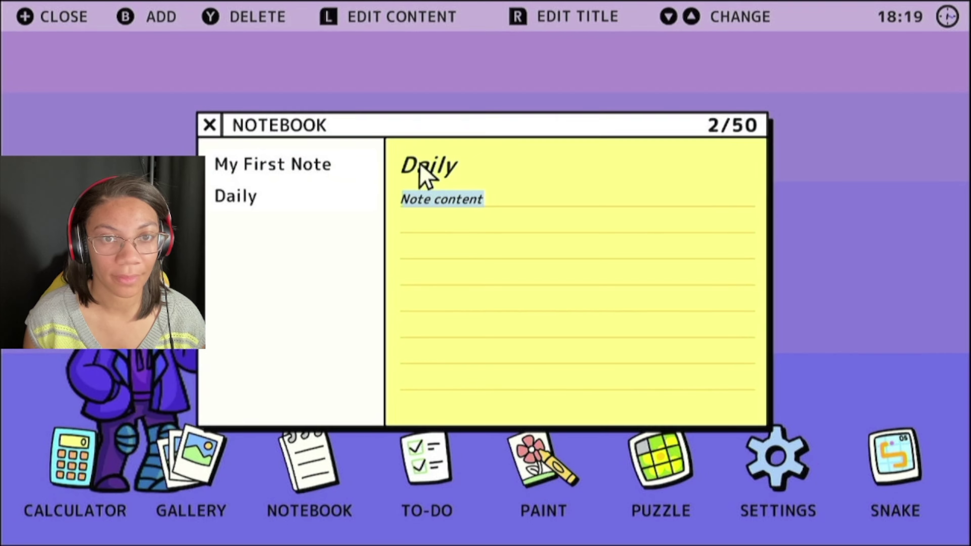
Set the Daily note's content to "make video of nOS for YouTube" and close the notebook.
key(l)
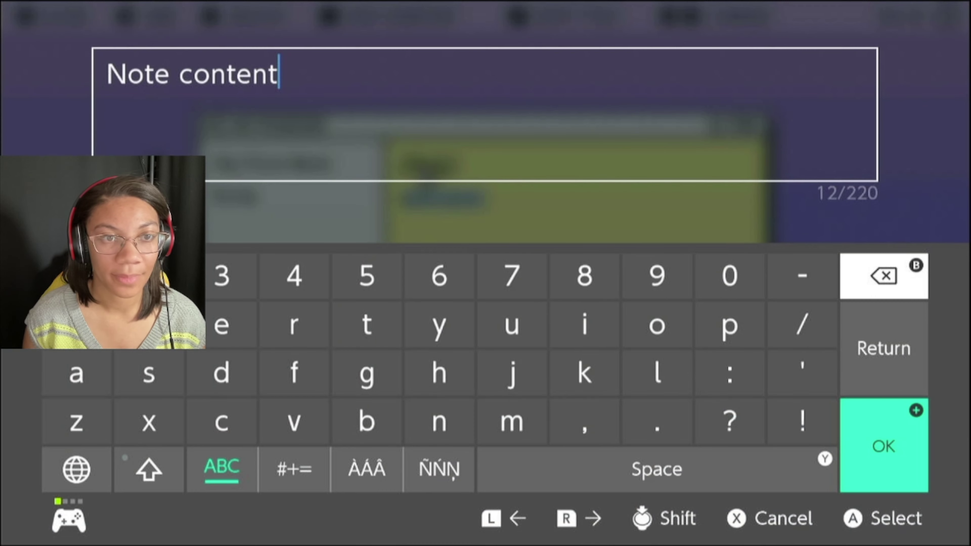
key(Down)
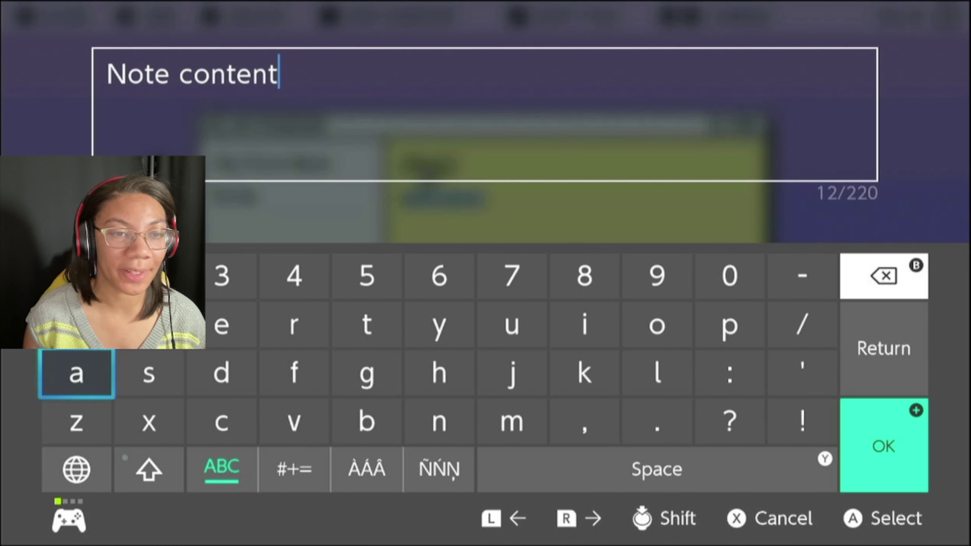
key(Right)
key(Right)
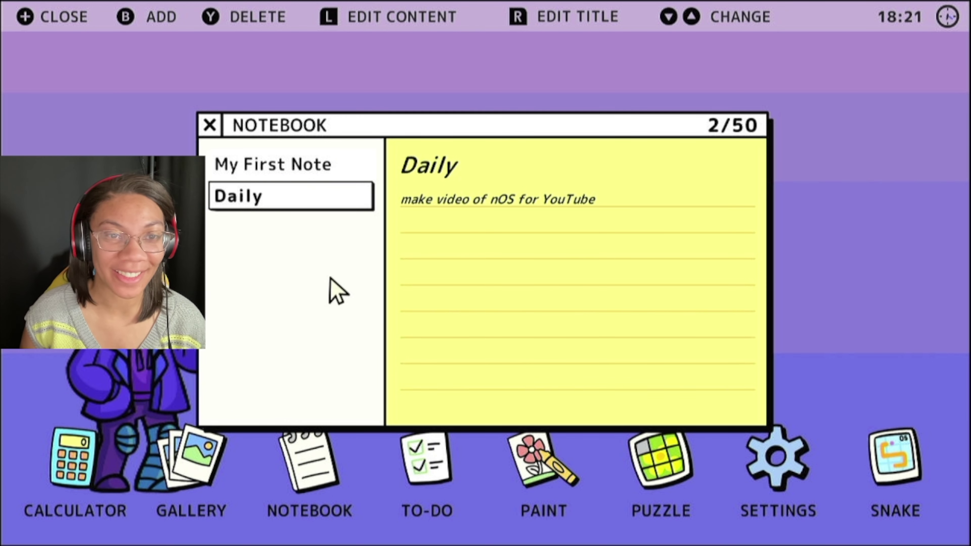
click(202, 122)
click(211, 129)
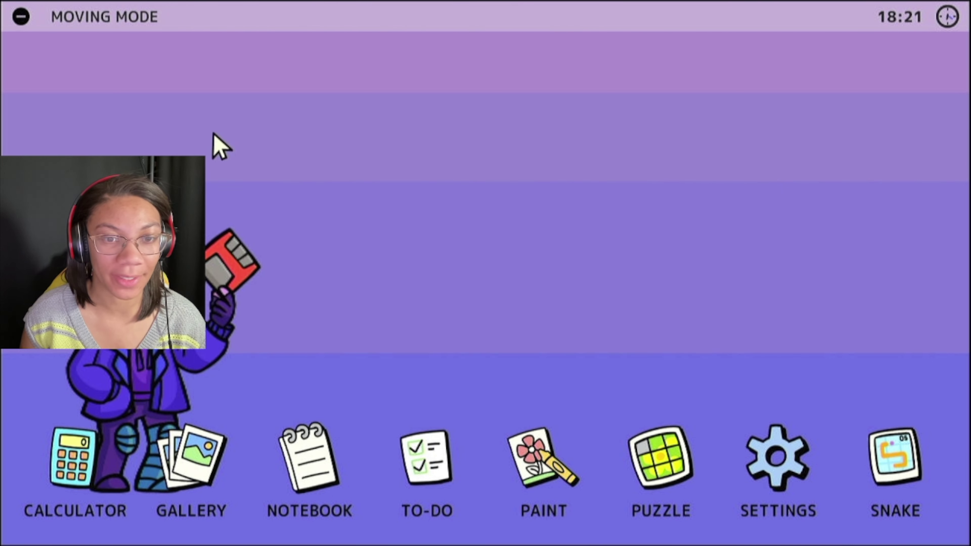
Open the to-do list and add the task "meal prep".
click(440, 483)
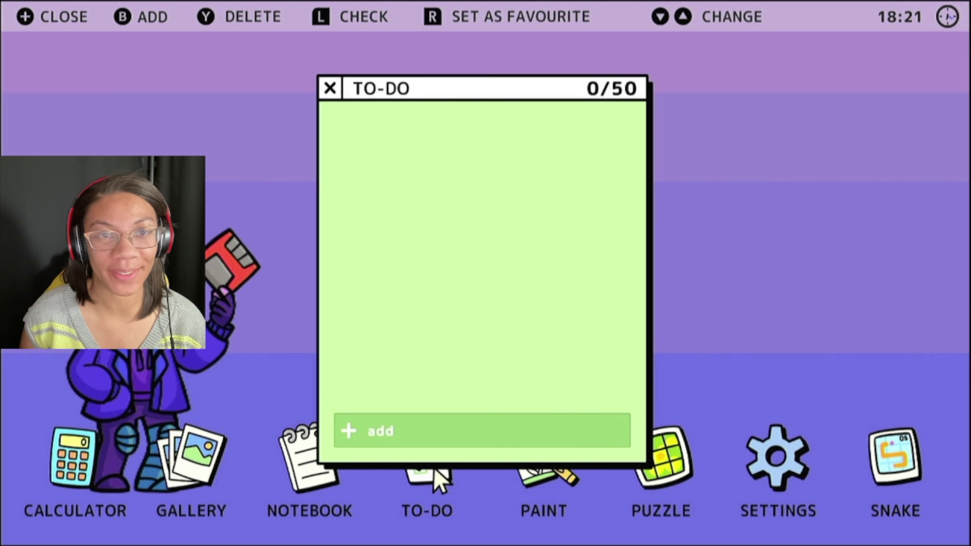
click(417, 435)
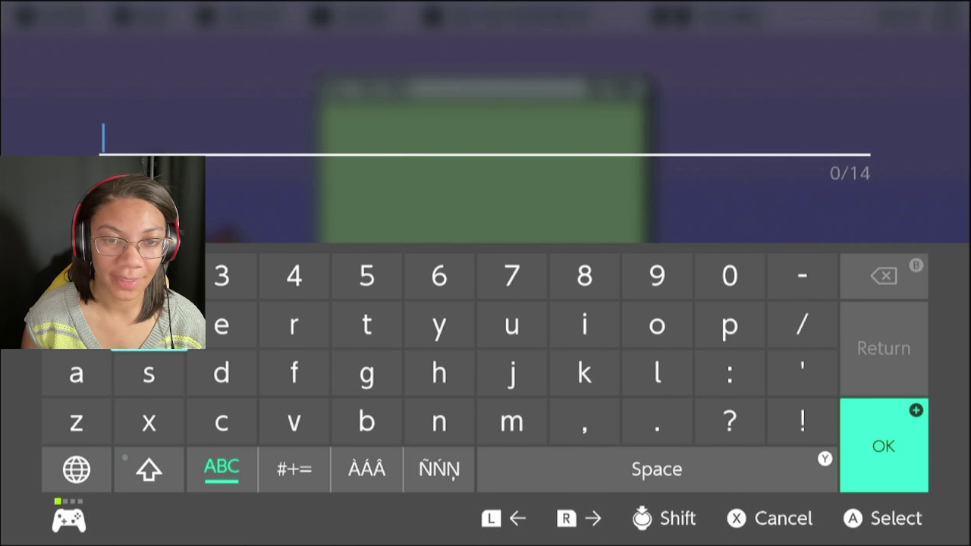
text(meal pre)
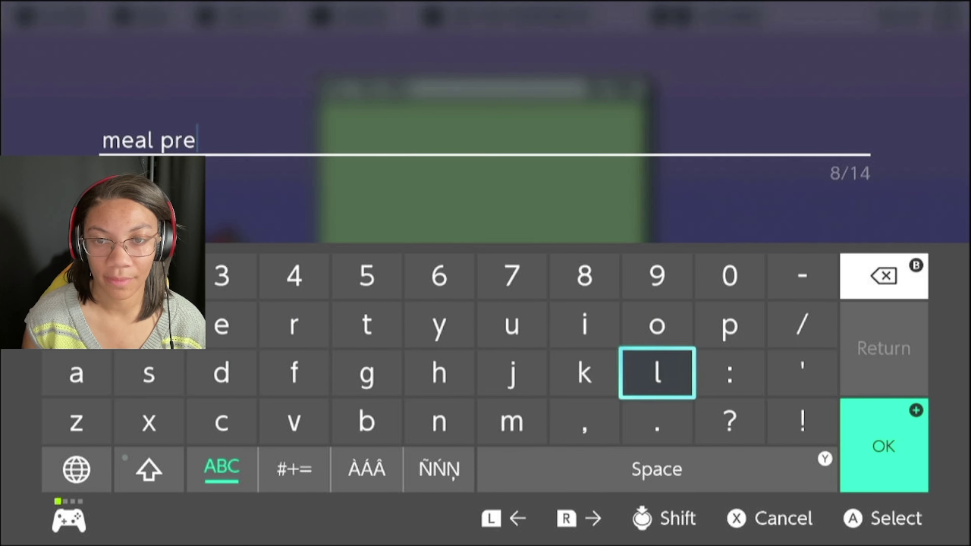
text(p)
key(Return)
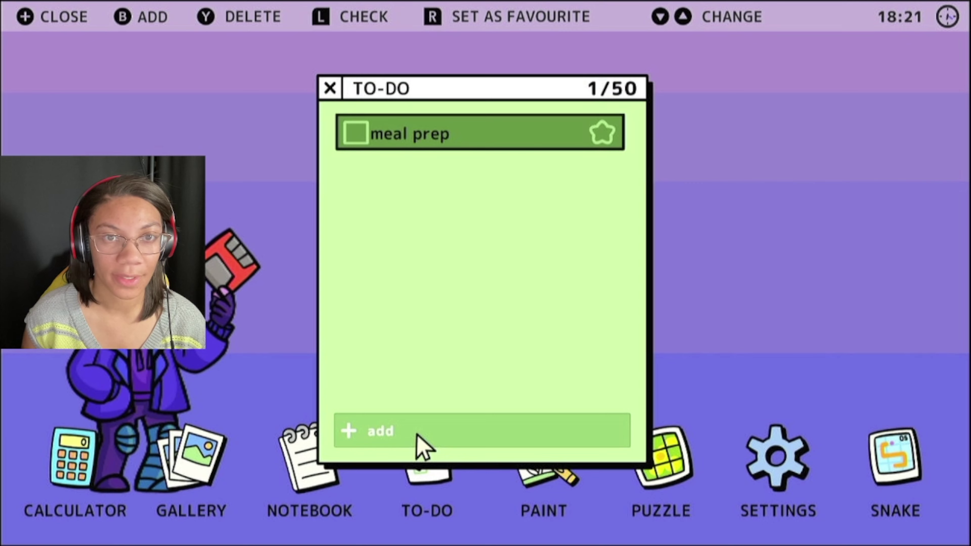
Add the task "schedule video", check off "meal prep", and close the to-do list.
click(418, 435)
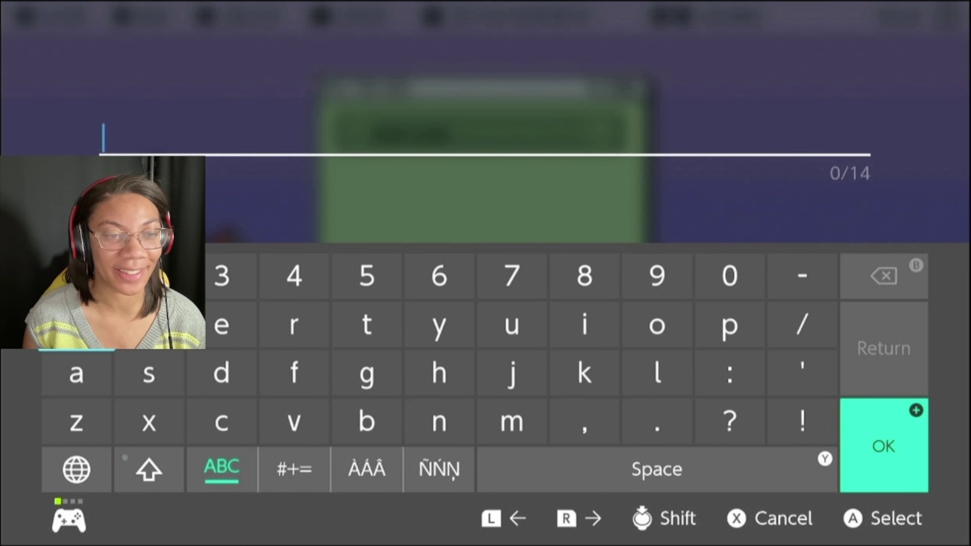
text(schedule video)
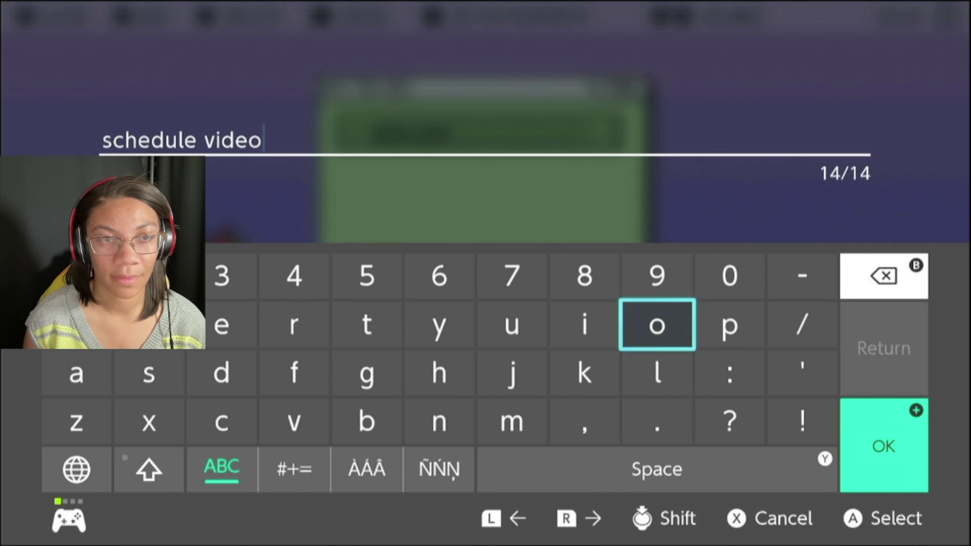
key(Return)
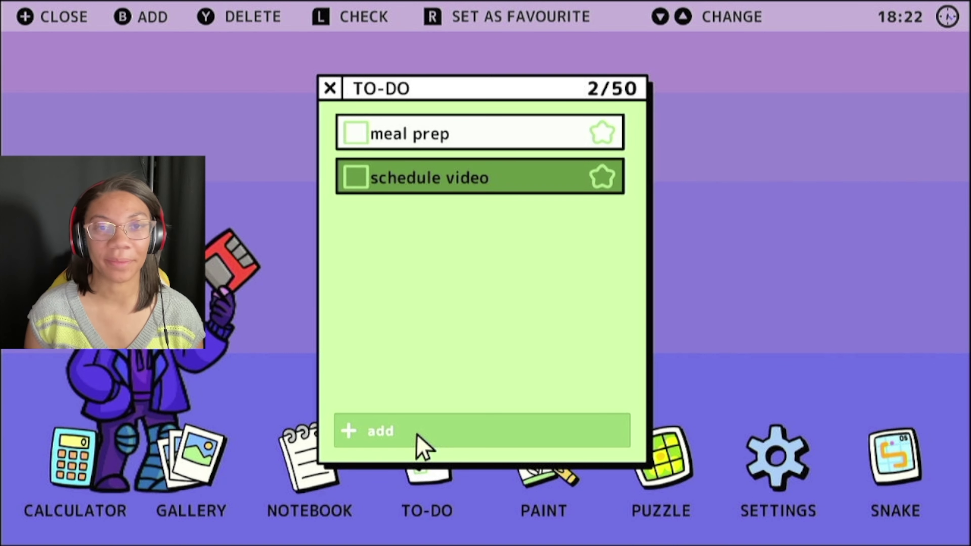
click(352, 134)
click(331, 91)
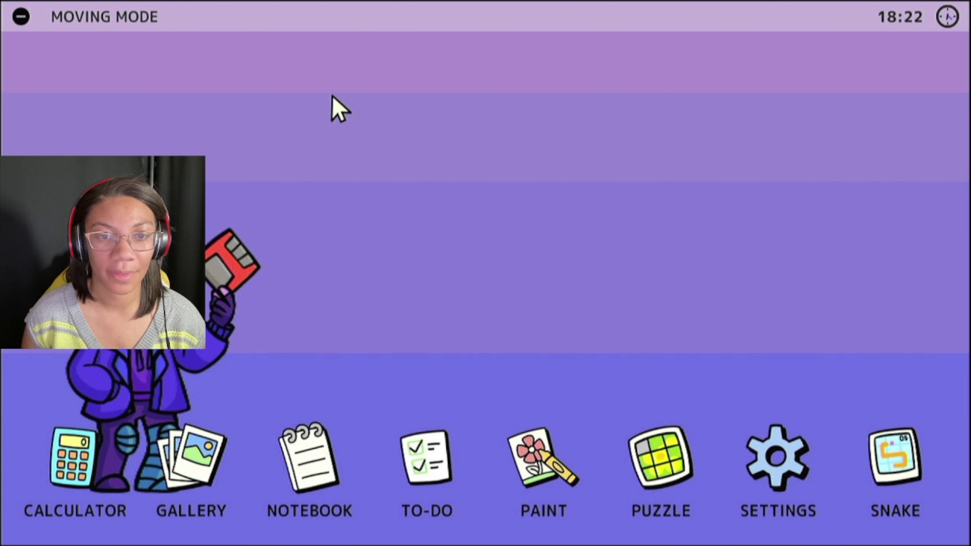
Open Paint and draw a smiley face with two arched eyes and a curved mouth, using a smaller black pencil.
click(541, 466)
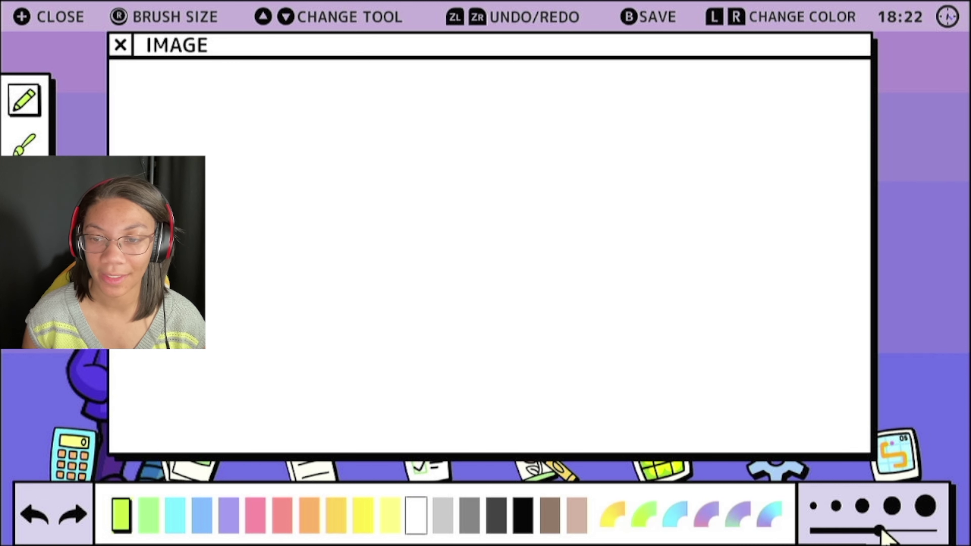
drag(879, 532, 836, 531)
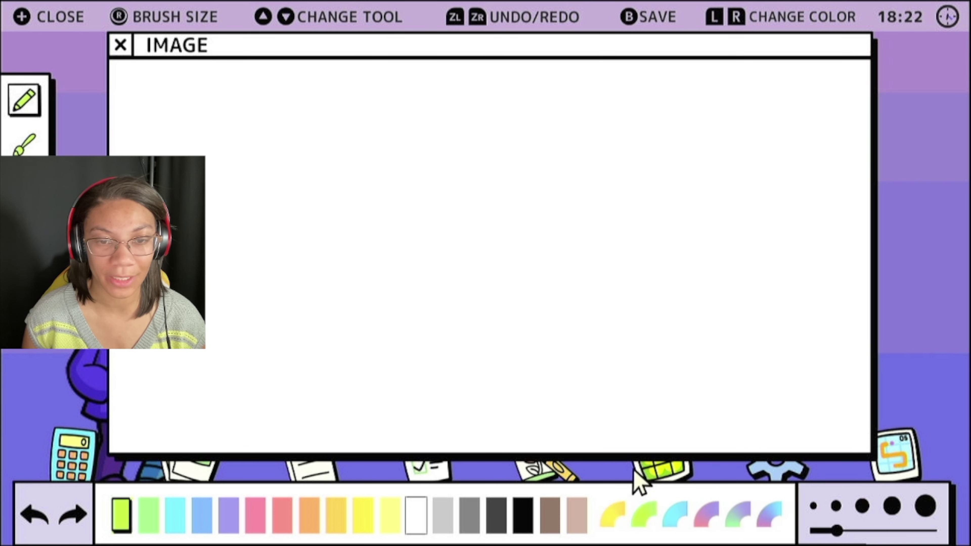
click(522, 519)
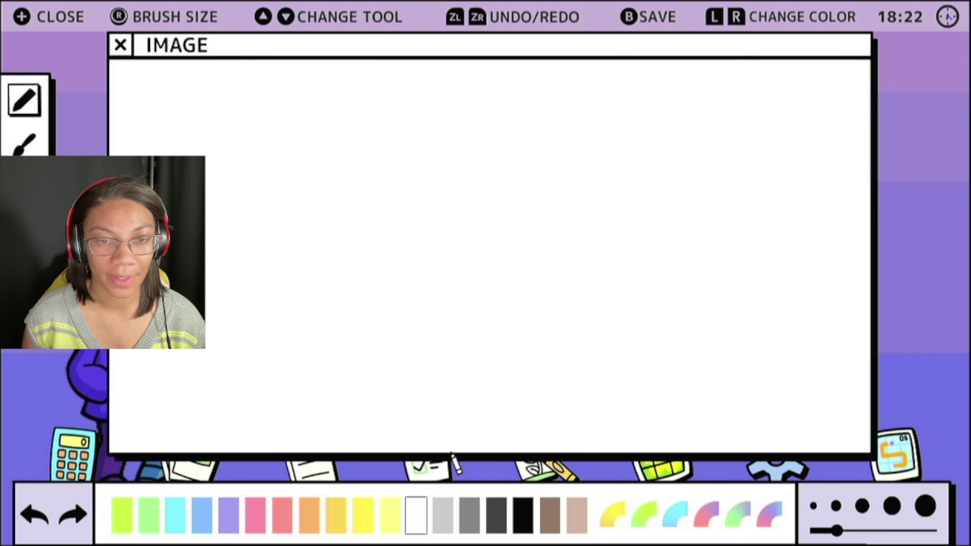
click(203, 139)
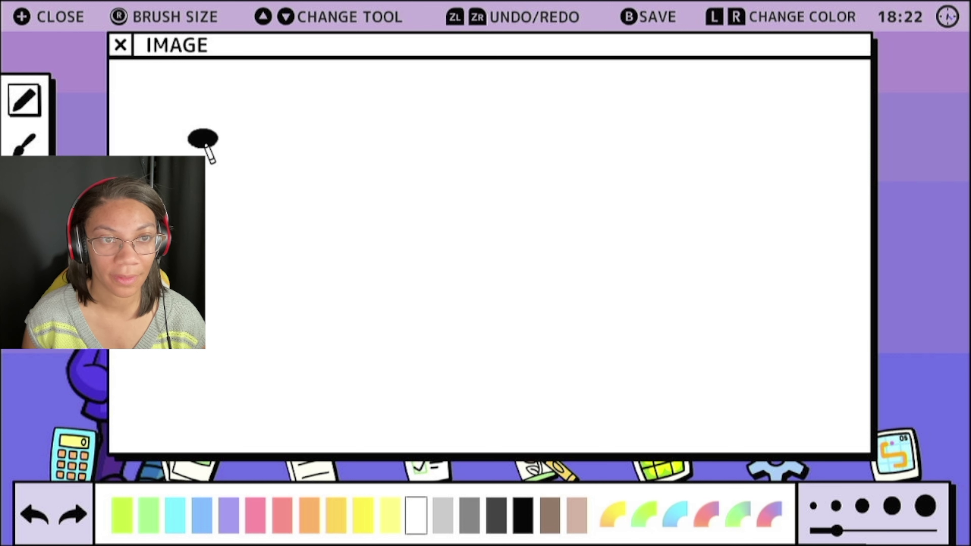
mouse_move(205, 144)
mouse_down()
mouse_move(307, 96)
mouse_move(319, 179)
mouse_up()
mouse_move(378, 164)
mouse_down()
mouse_move(470, 88)
mouse_move(485, 179)
mouse_up()
mouse_move(219, 230)
mouse_down()
mouse_move(254, 280)
mouse_move(379, 317)
mouse_move(448, 272)
mouse_up()
Write "Hi" in thick black strokes beside the smiley face and close the drawing.
drag(547, 197, 550, 306)
drag(565, 235, 650, 256)
drag(633, 238, 635, 345)
drag(683, 263, 696, 356)
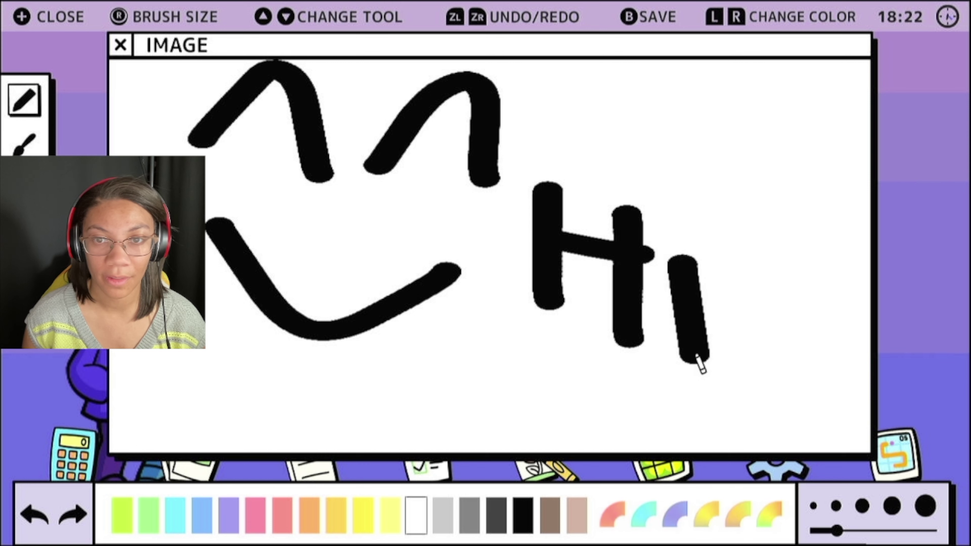
click(671, 206)
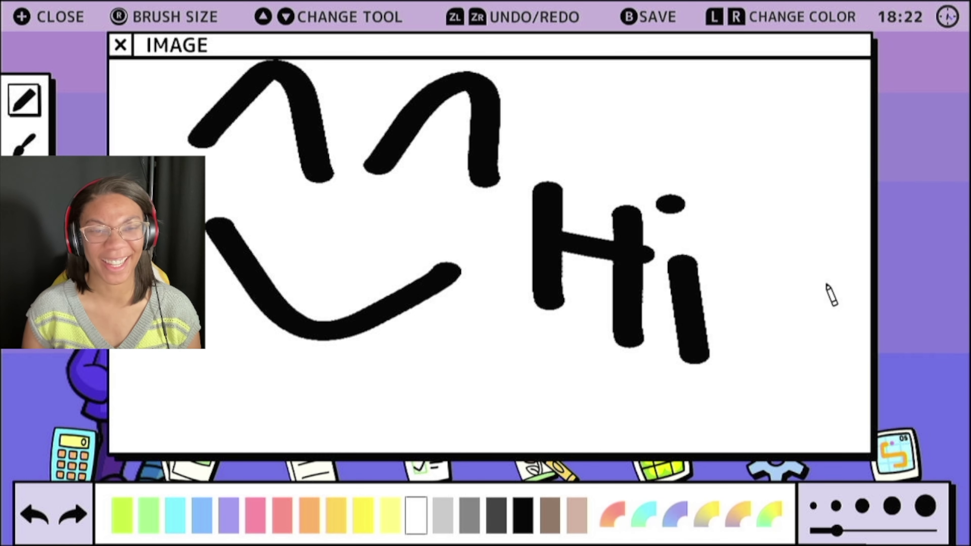
key(Escape)
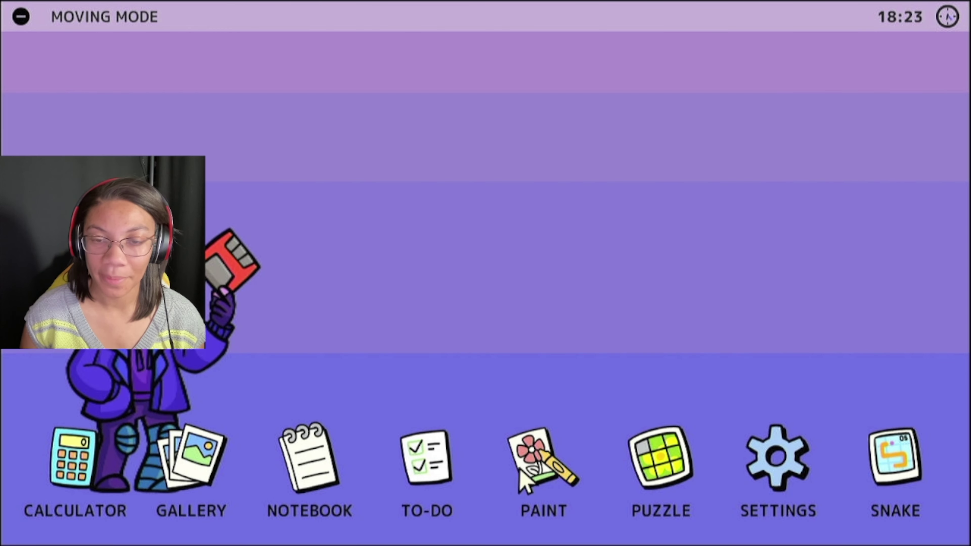
Open the 3 x 3 sliding puzzle and slide tiles until the upper two rows of the breakfast picture are in place.
click(658, 483)
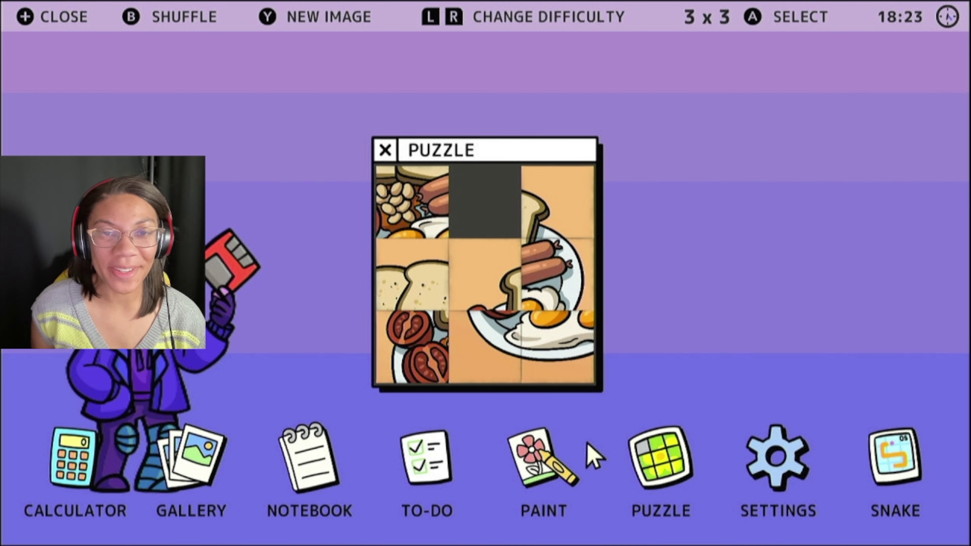
click(477, 300)
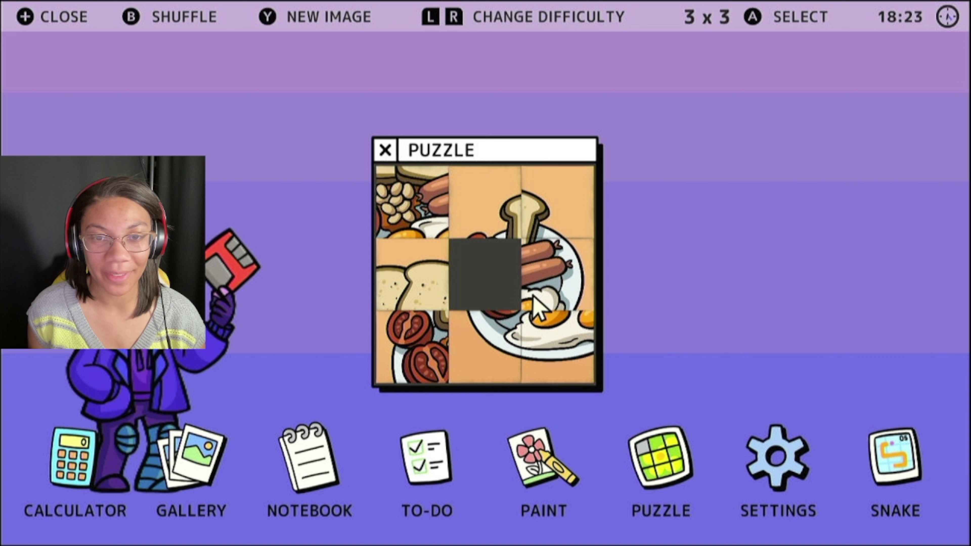
click(427, 296)
click(428, 216)
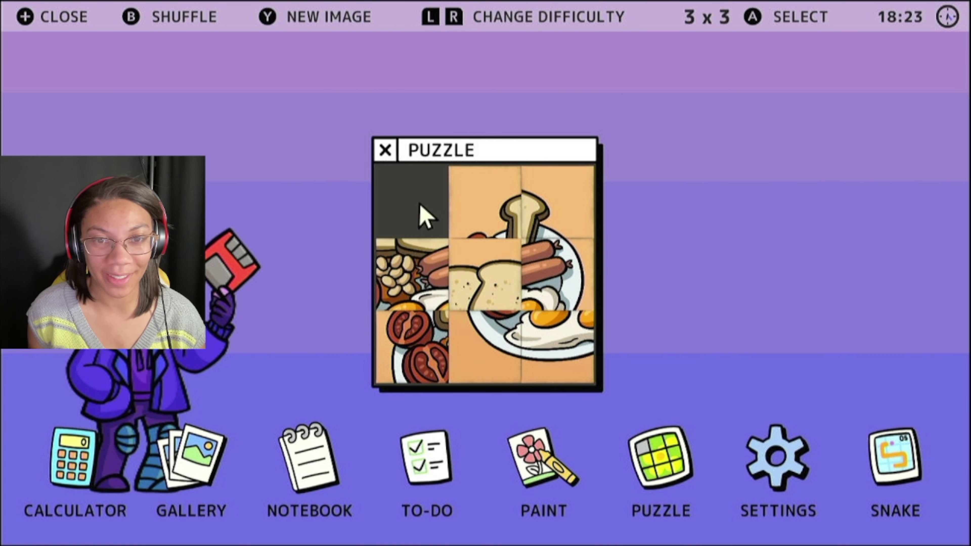
click(495, 218)
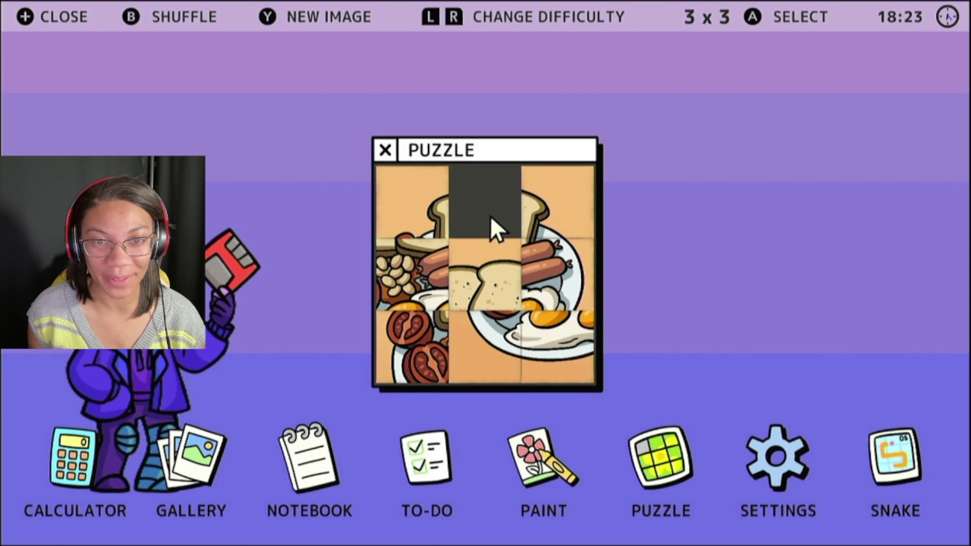
click(479, 266)
click(433, 286)
click(418, 336)
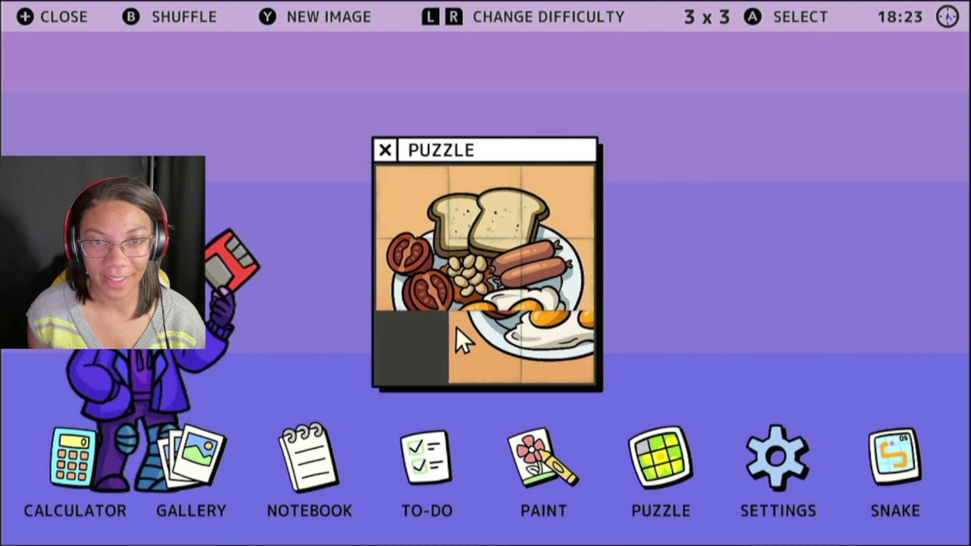
Slide the puzzle's remaining lower-row tiles into place to complete the breakfast picture, and close the puzzle.
click(478, 340)
click(540, 366)
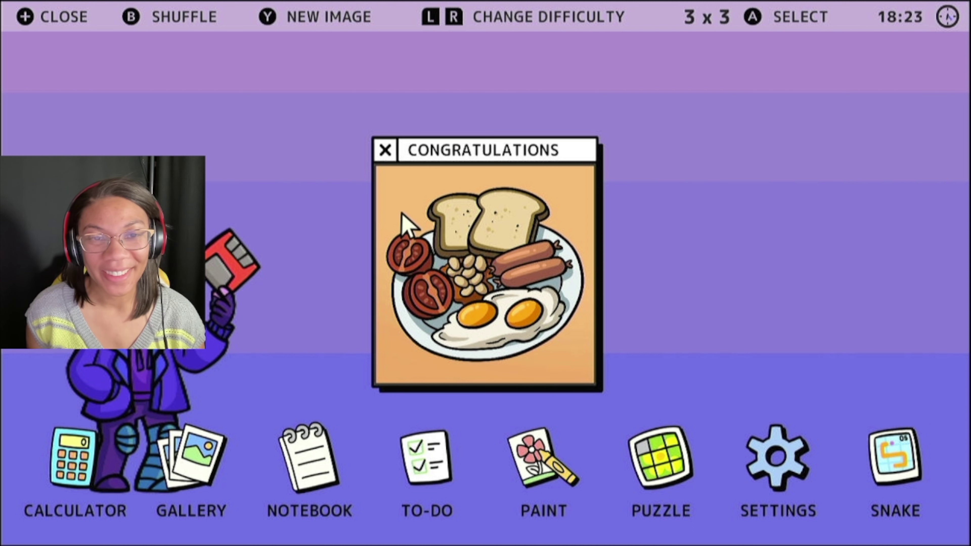
click(385, 150)
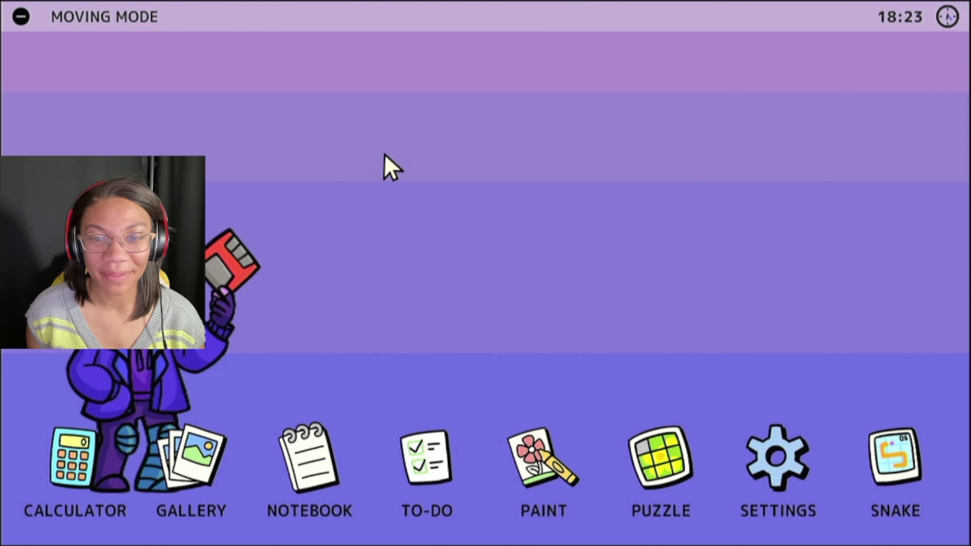
Open the settings, try German as the display language, and switch it back to English.
click(762, 482)
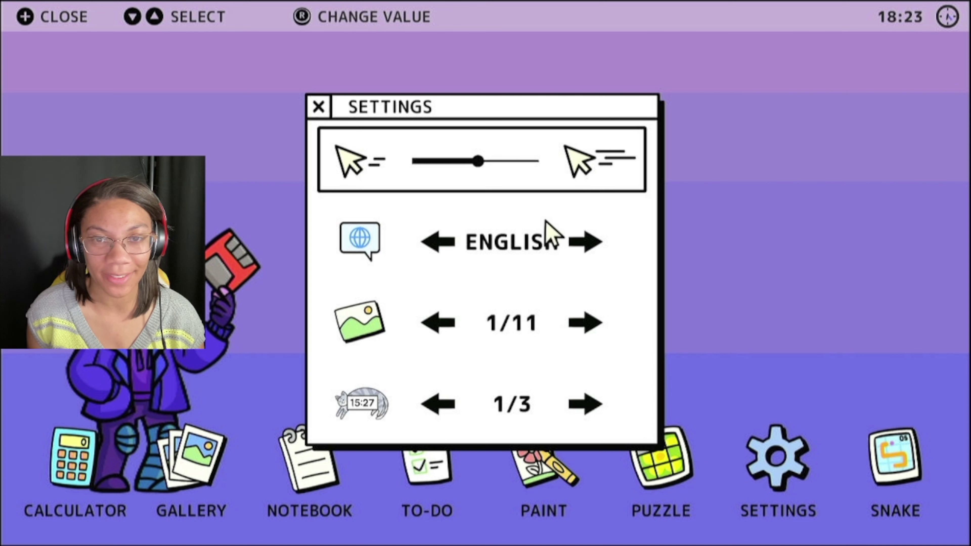
click(571, 245)
click(571, 245)
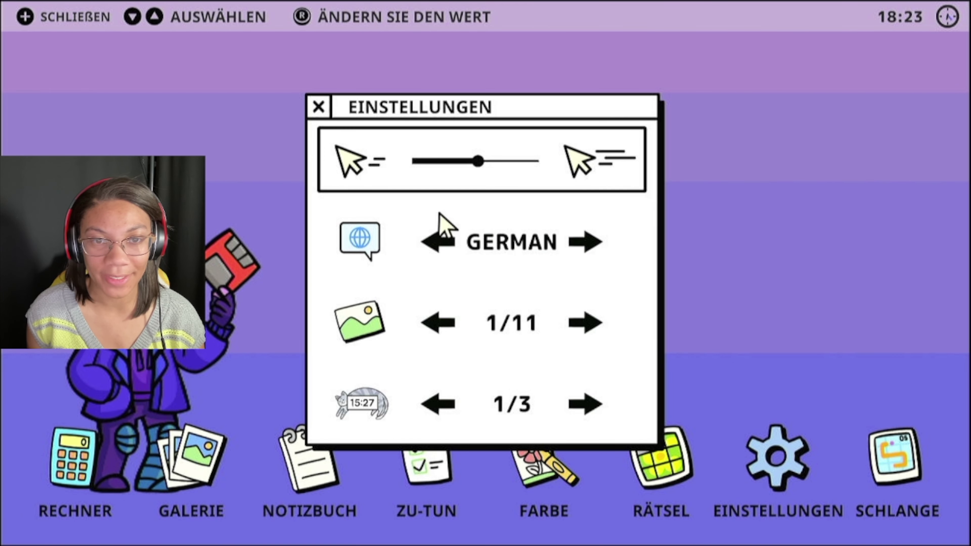
click(436, 249)
click(436, 249)
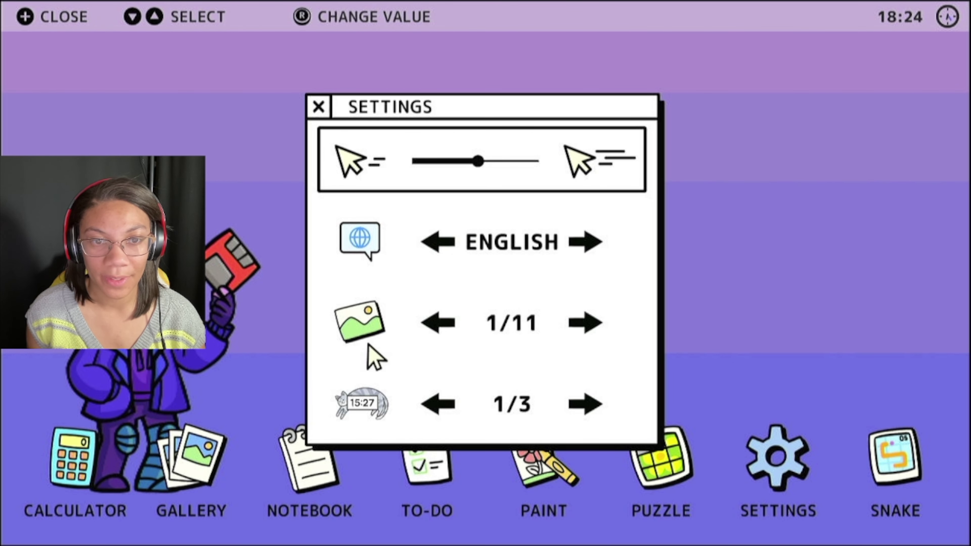
Change the app icons to the smiling-face set, try the clock style options, and close the settings.
click(583, 317)
click(583, 317)
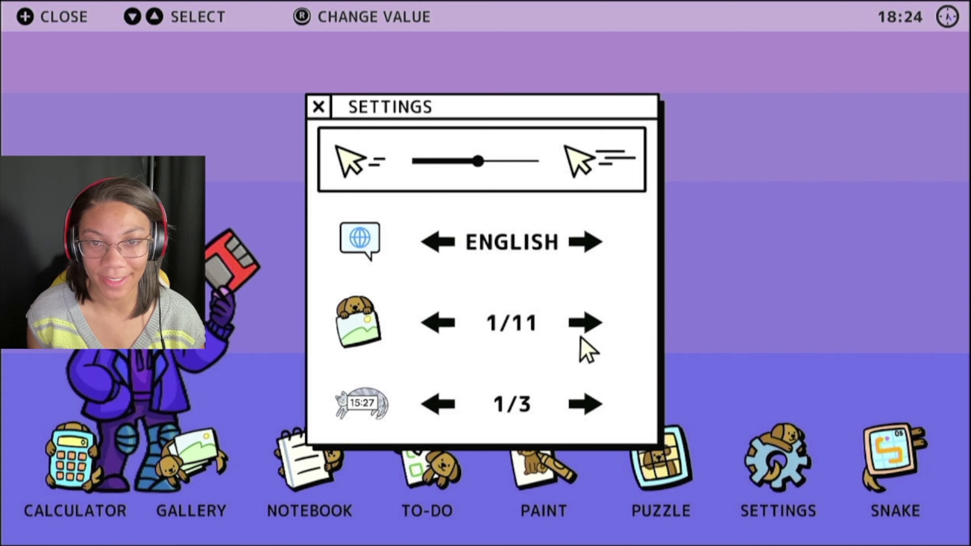
click(592, 320)
click(592, 322)
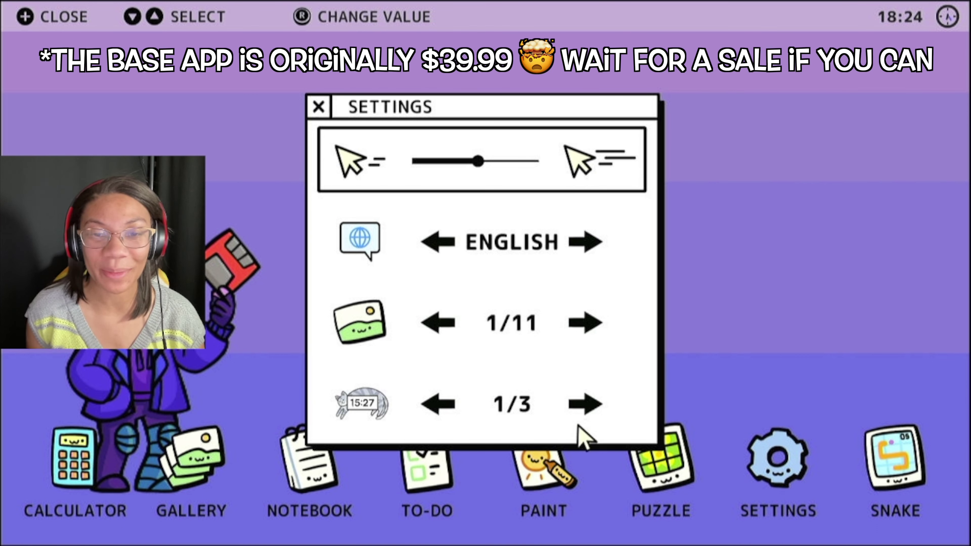
click(584, 412)
click(583, 413)
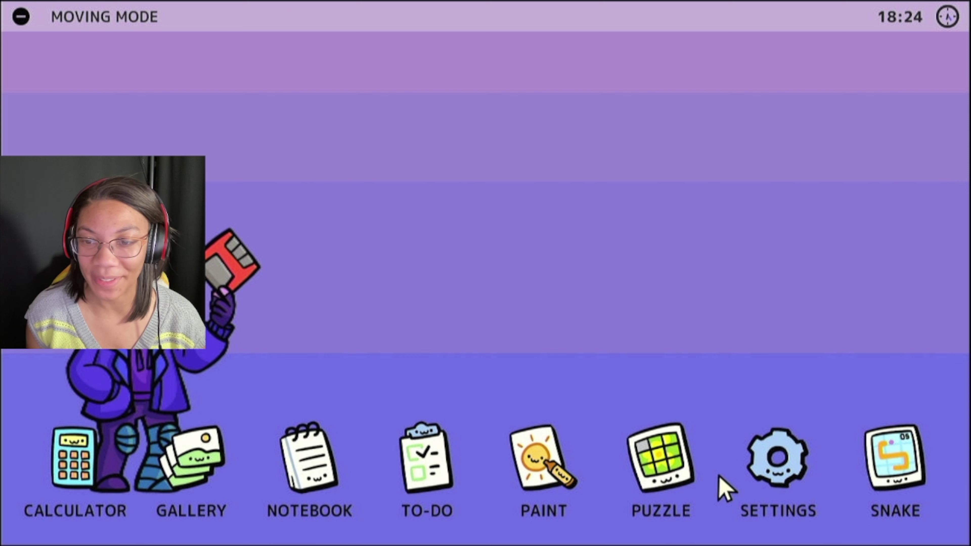
Open Snake and steer the cat to the yarn ball in the board's upper-right corner.
click(899, 474)
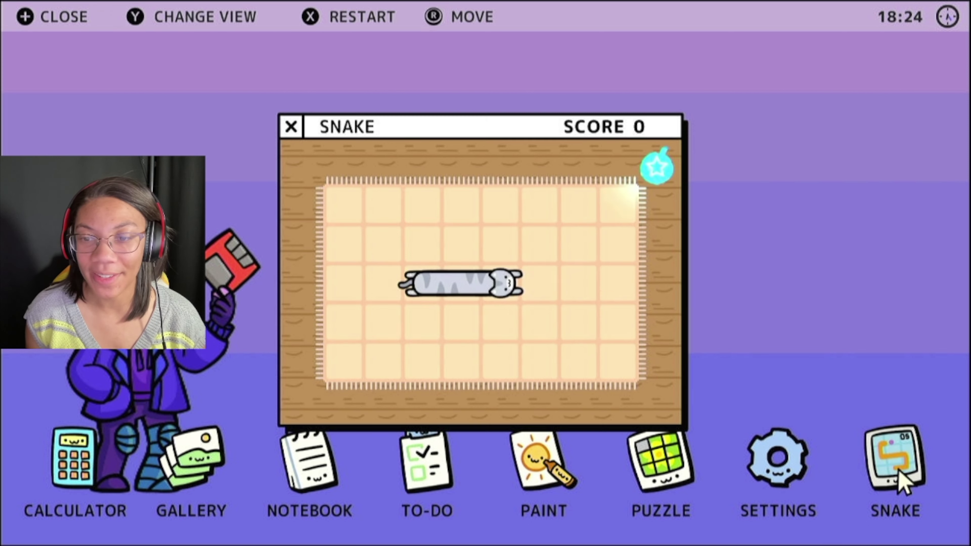
key(Up)
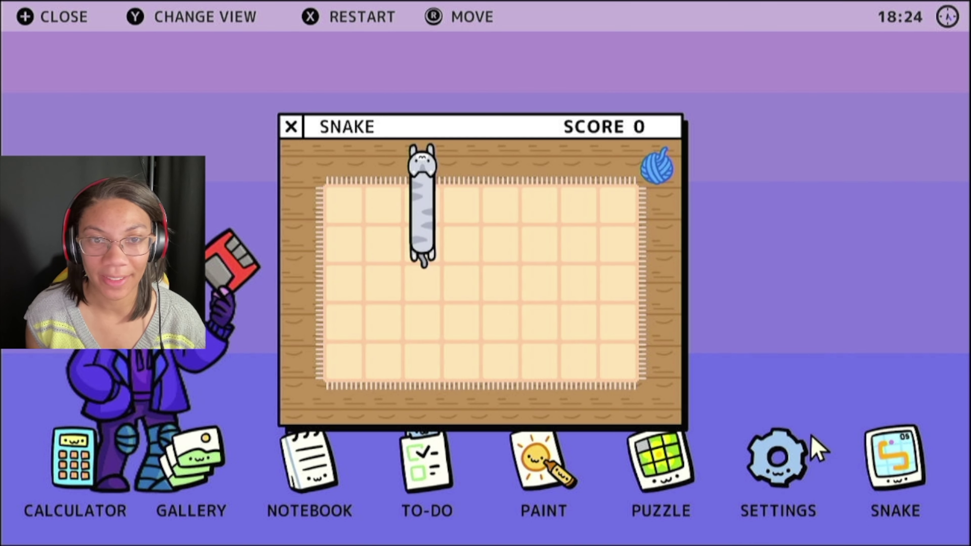
key(Right)
key(Down)
key(Left)
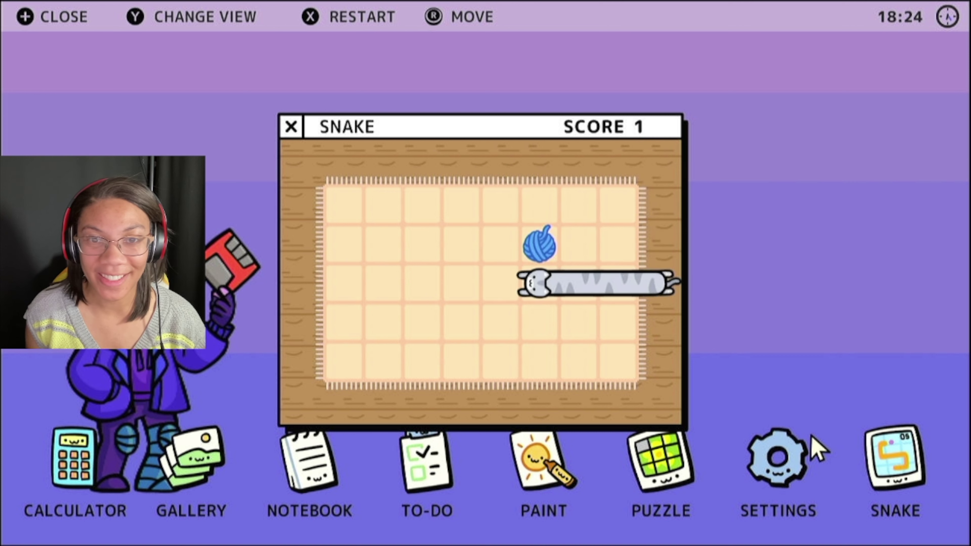
Steer the cat to collect two more yarn balls, head for the one in the lower-left corner, and close Snake.
key(Up)
key(Left)
key(Down)
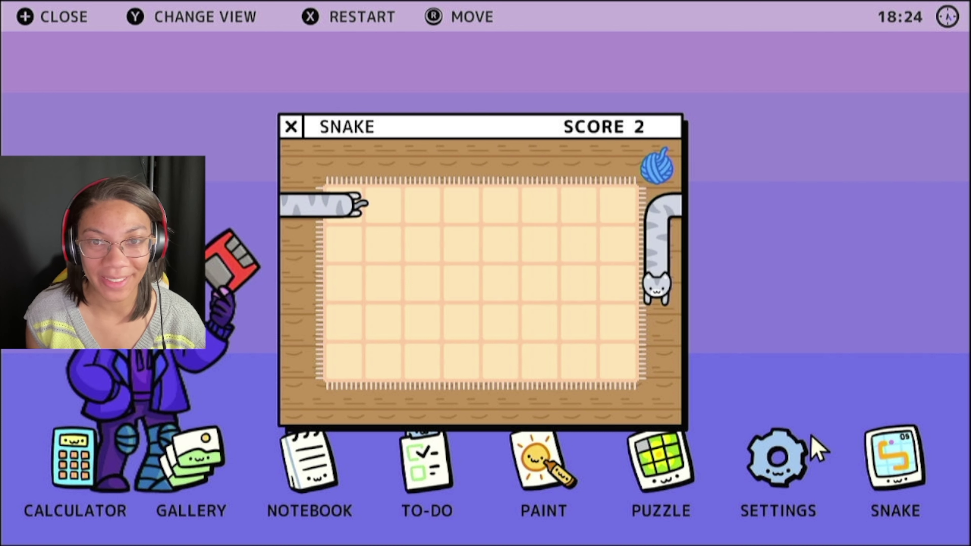
key(Left)
key(Down)
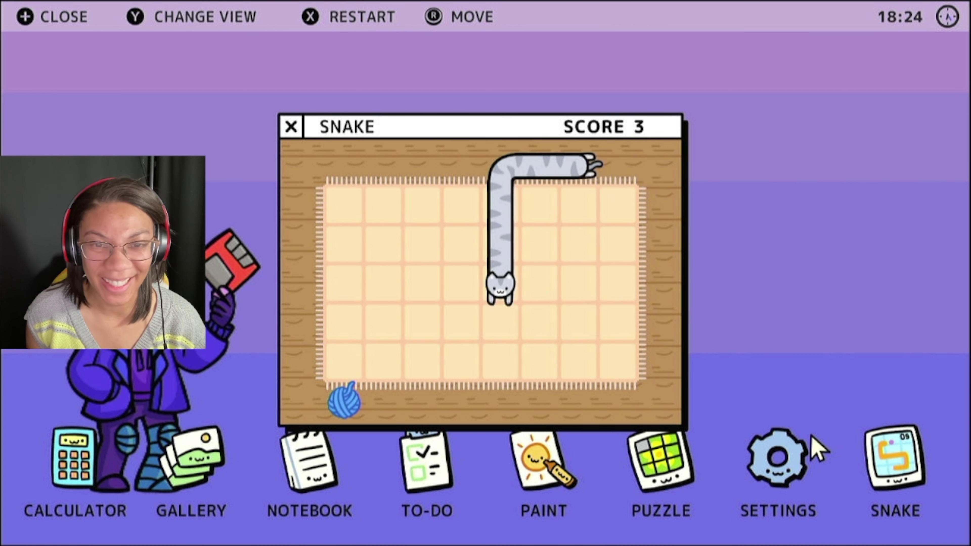
key(Left)
key(Down)
key(r)
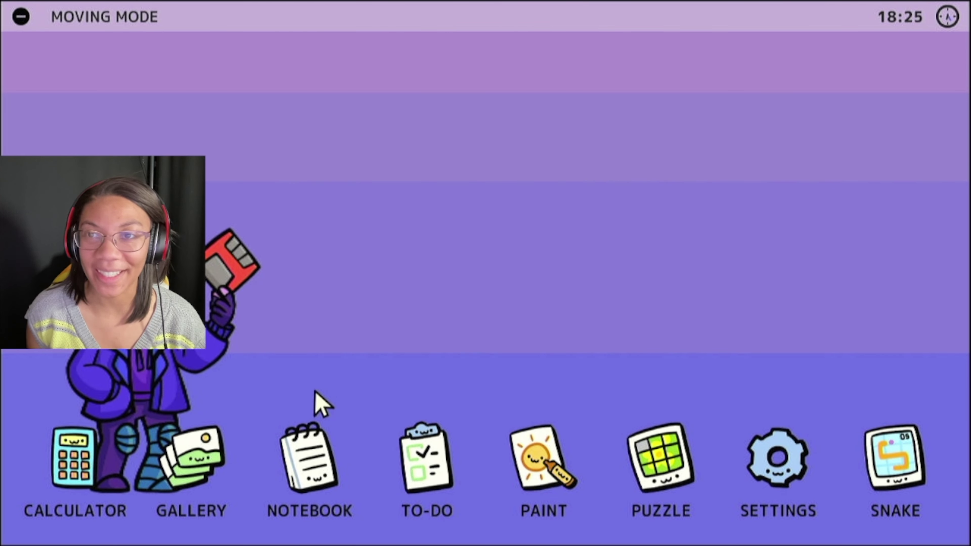